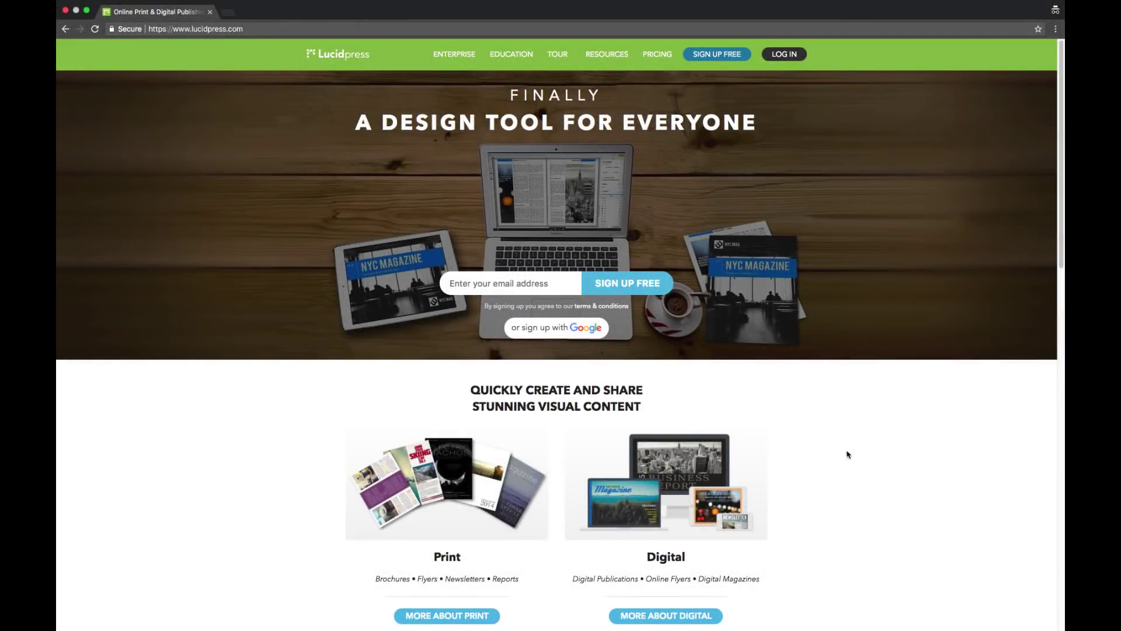
Log in to the Lucidpress account and land on the empty My Documents page.
click(779, 68)
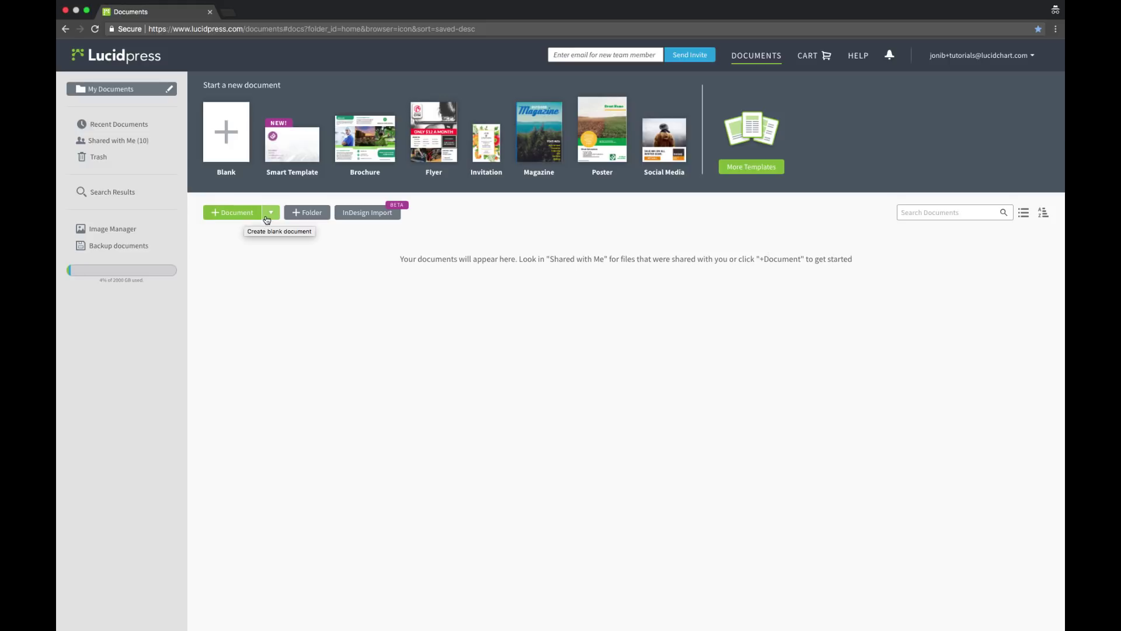
Browse the new-document templates, filter to Posters, and create an 18x24 poster from Cobalt Cafe.
click(270, 212)
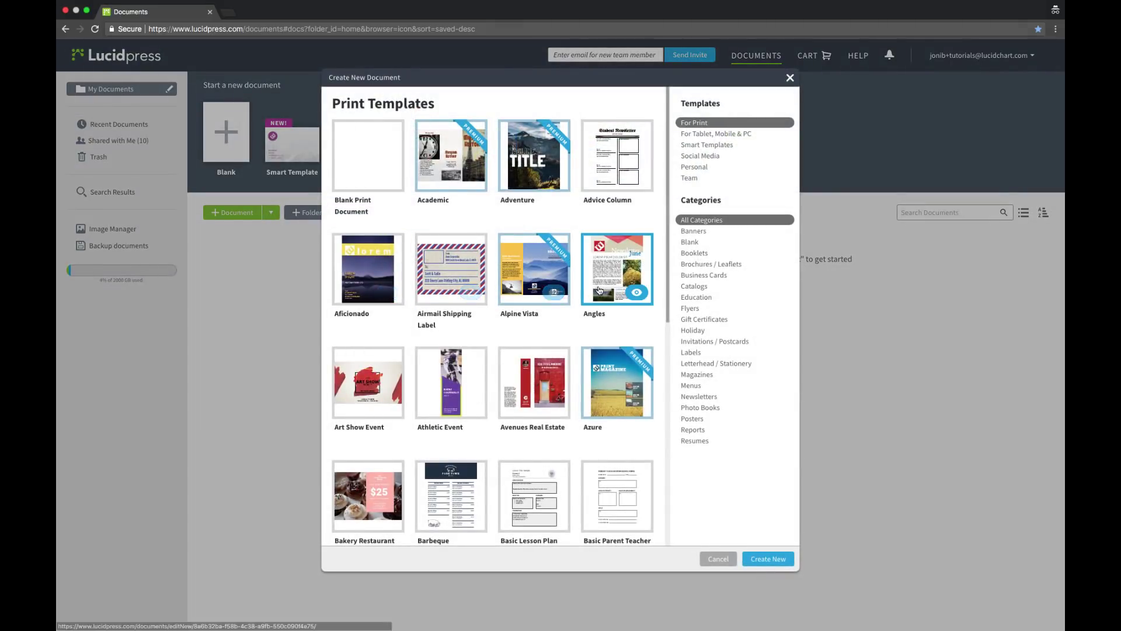
scroll(619, 281, down, 3)
scroll(621, 319, down, 2)
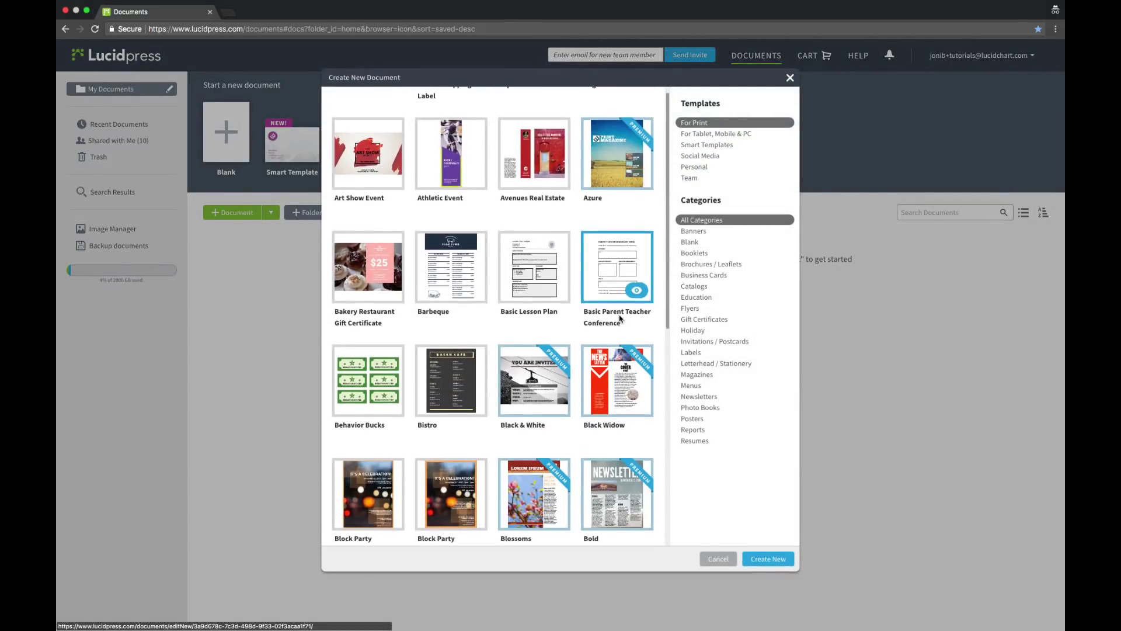
scroll(642, 339, down, 3)
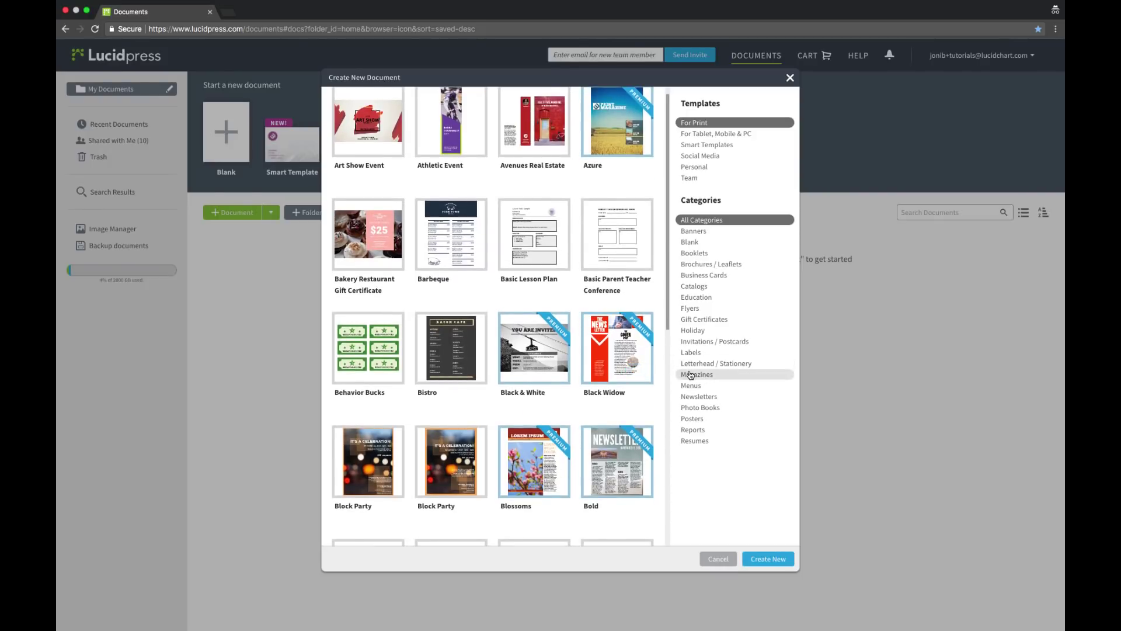
click(690, 375)
scroll(632, 306, down, 1)
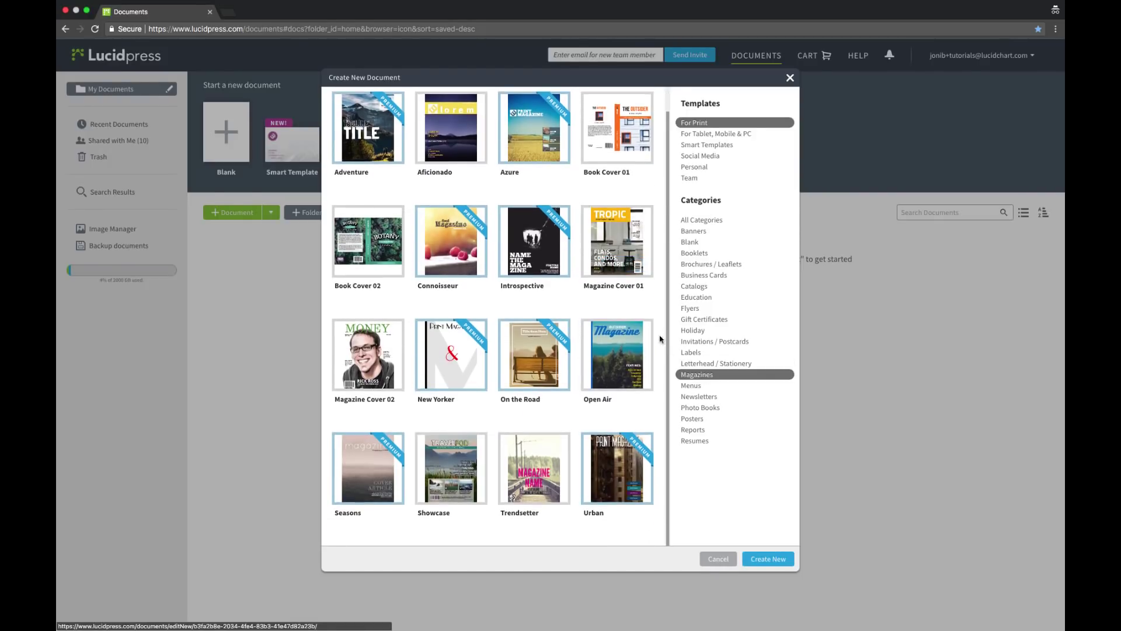
click(700, 419)
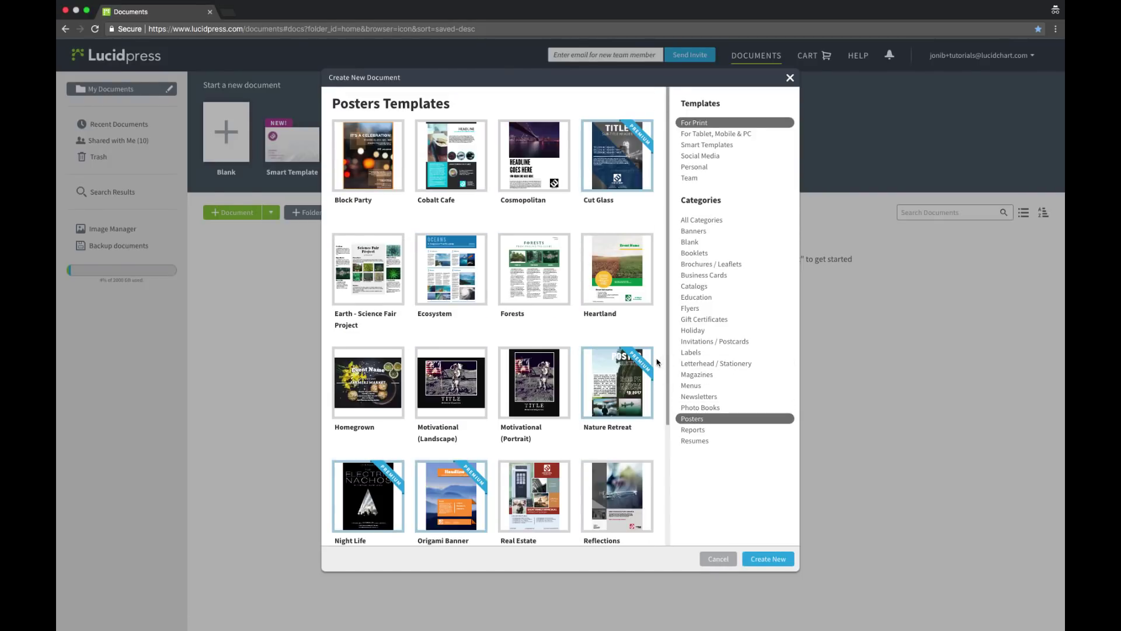
scroll(653, 354, down, 4)
scroll(653, 354, up, 4)
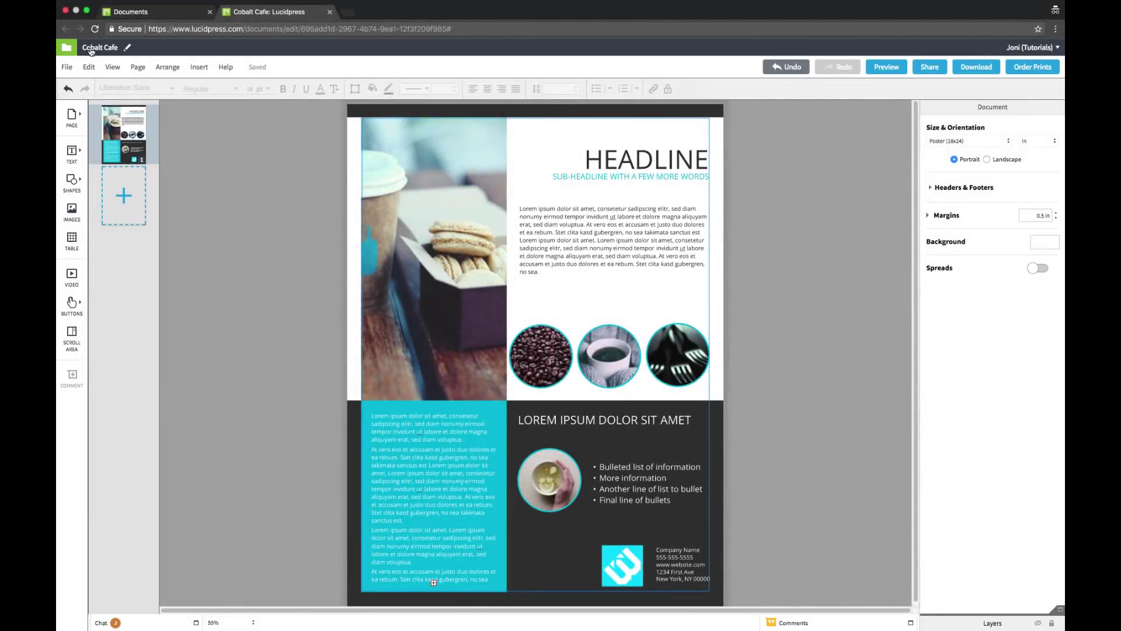
Change the document title to 'Lucidpress Tutorial'.
click(91, 51)
text(Lucidpress Tutorial)
key(Return)
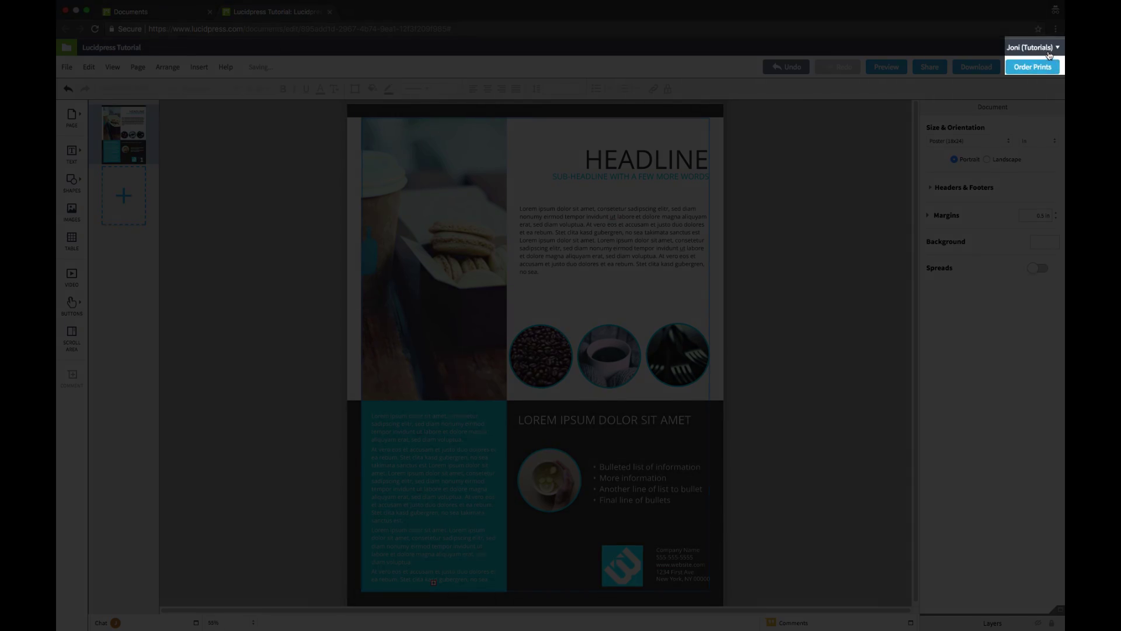
click(1049, 52)
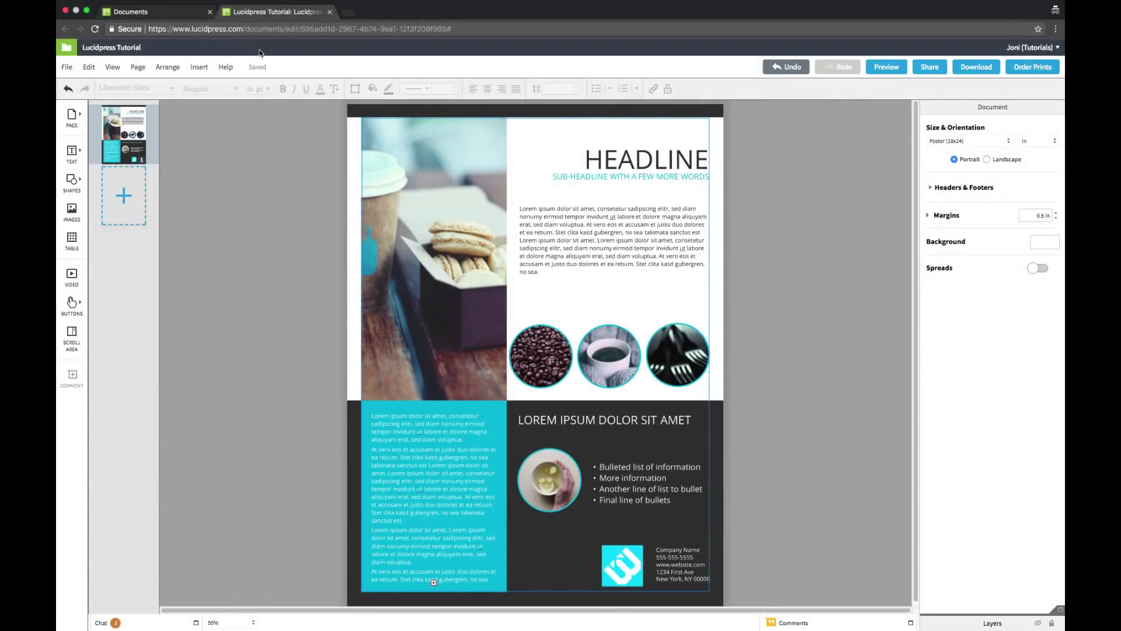
click(68, 68)
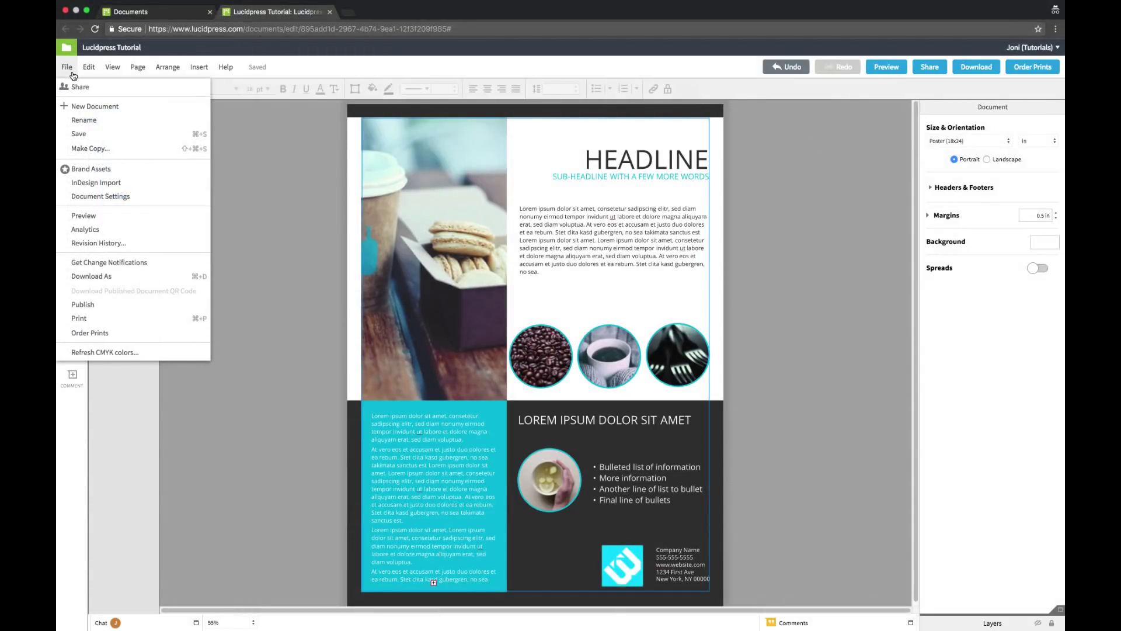
click(108, 243)
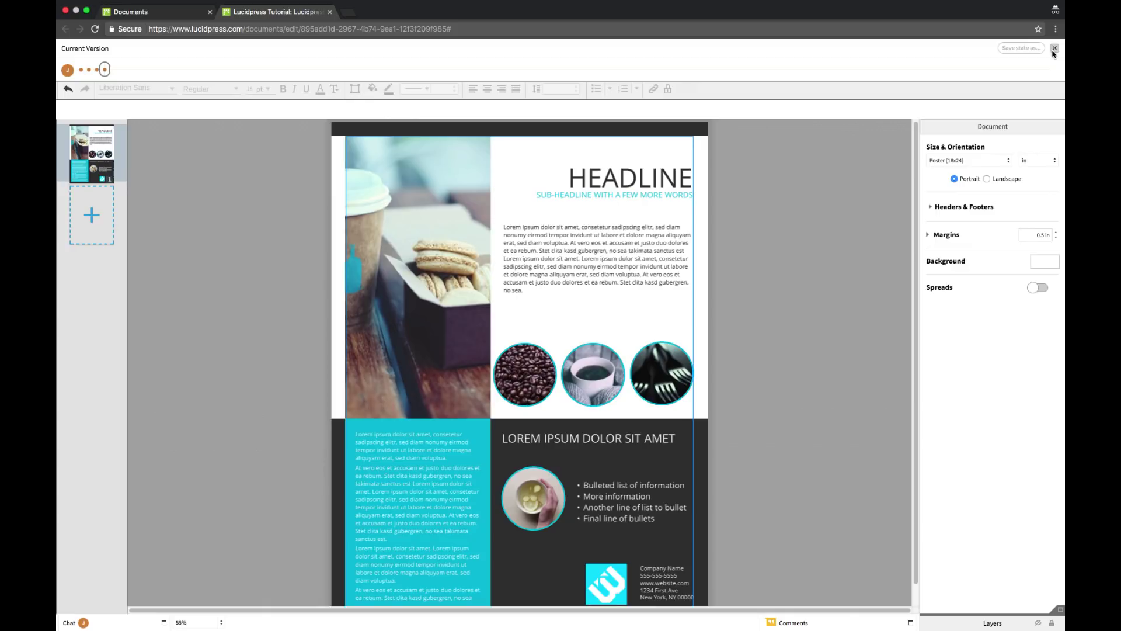
click(1054, 49)
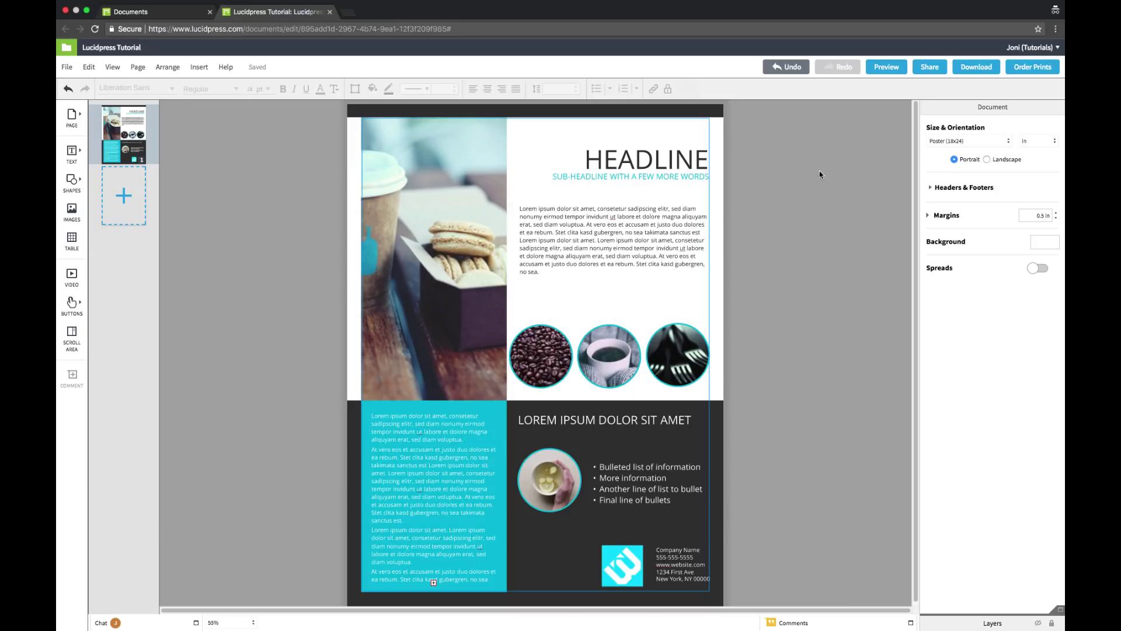
click(679, 235)
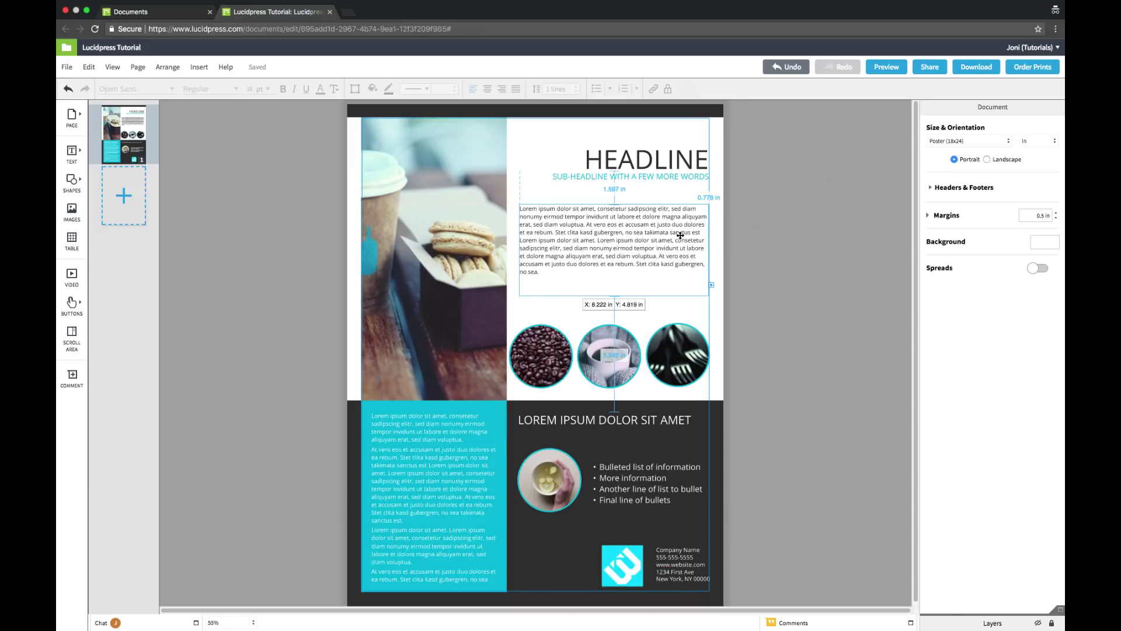
click(685, 343)
click(751, 339)
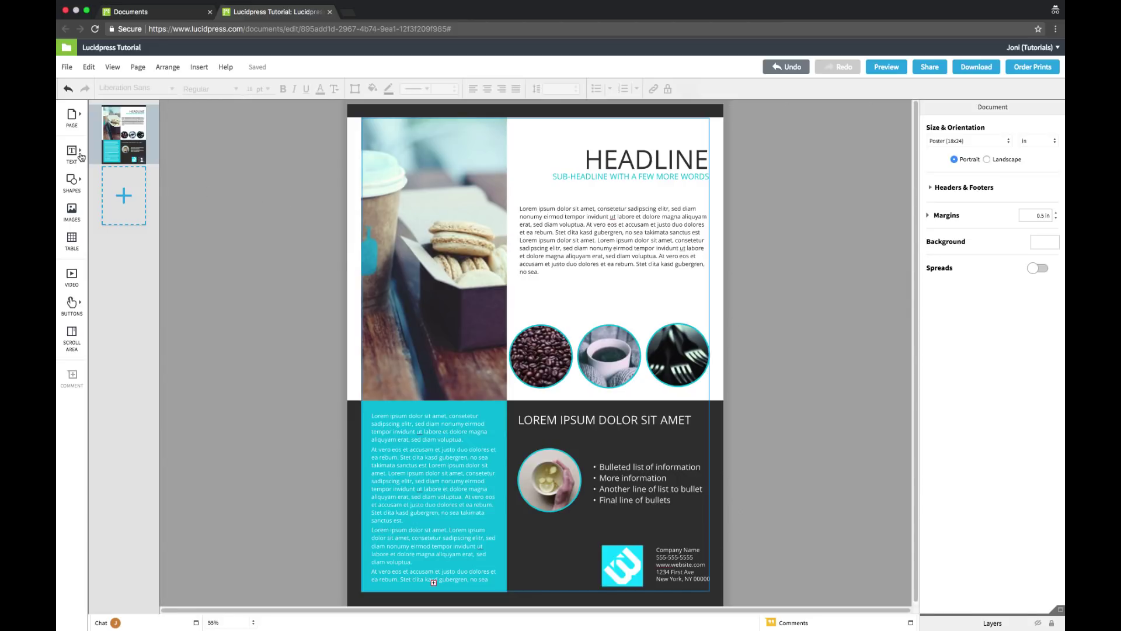
Replace the HEADLINE placeholder with a LUCIDPRESS heading text box.
drag(85, 156, 609, 158)
text(LUC)
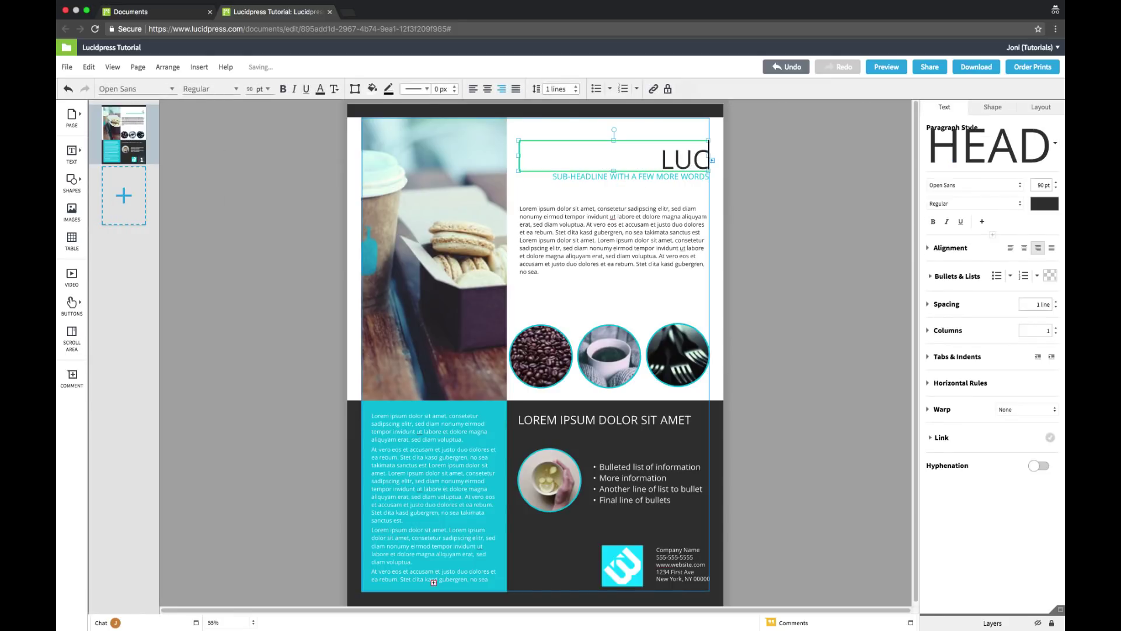
text(IDPRESS)
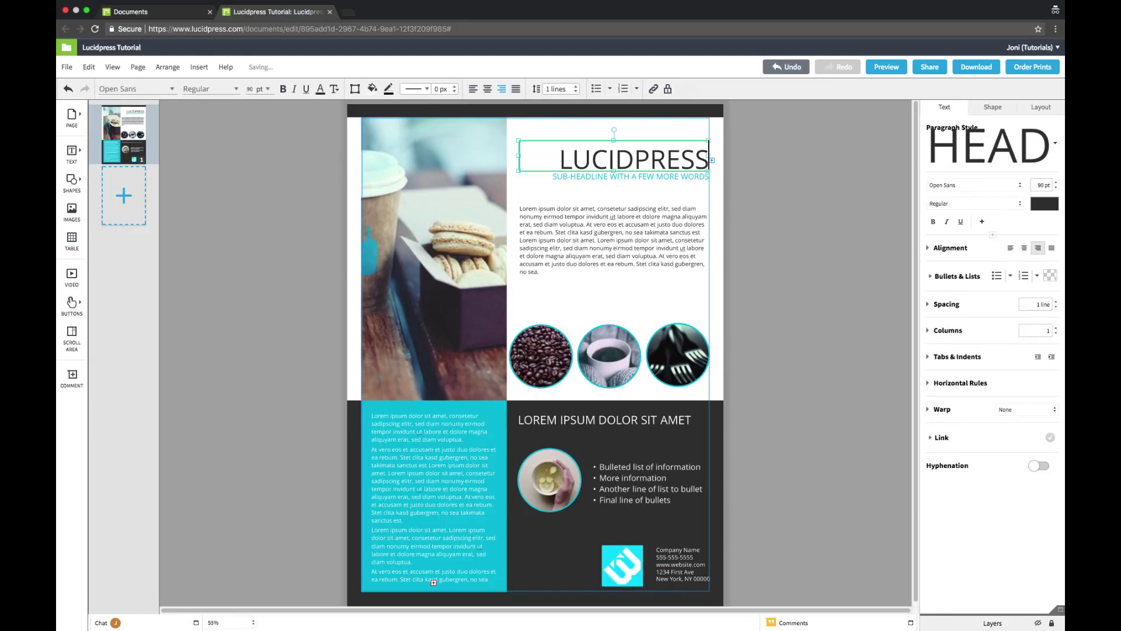
click(776, 185)
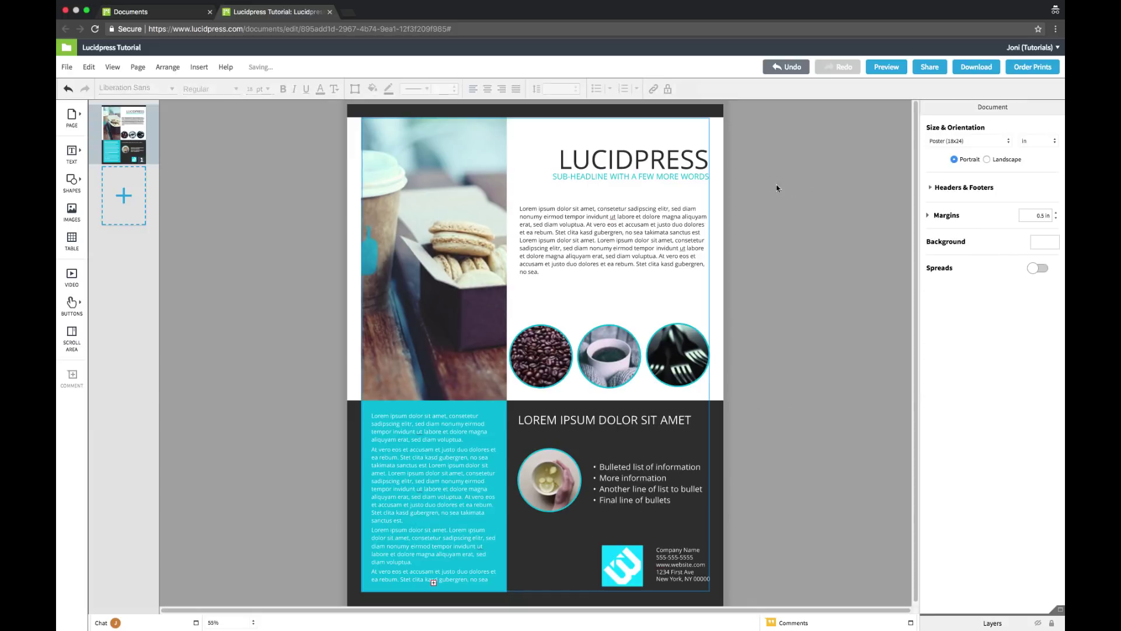
Switch the sub-headline font to Graphik and check its colour, fill and position under the headline.
click(680, 179)
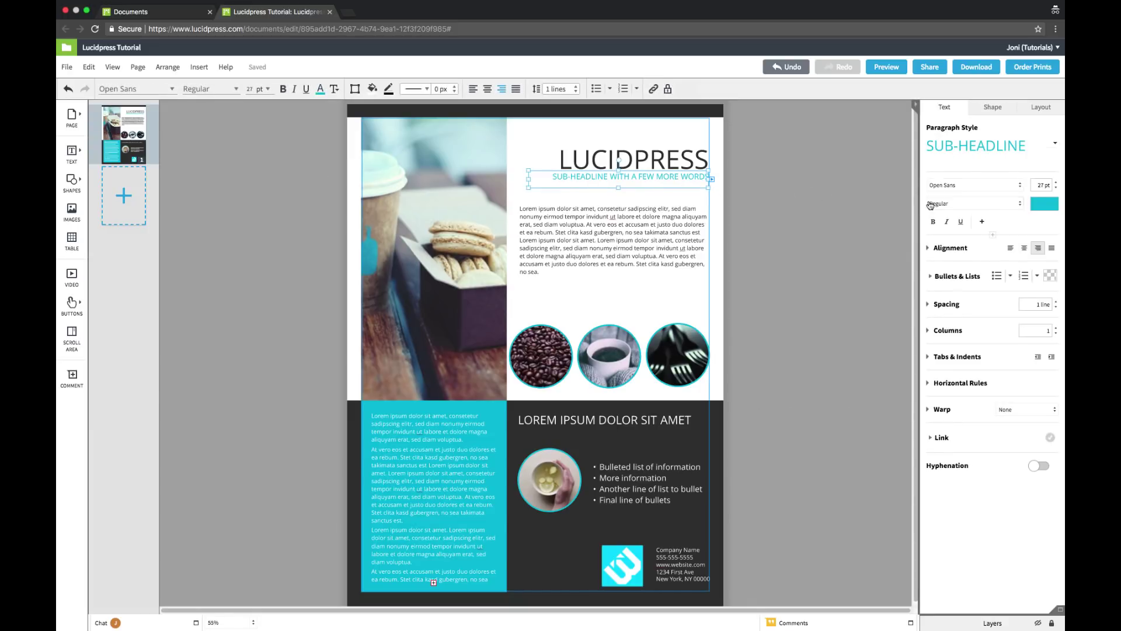
click(978, 188)
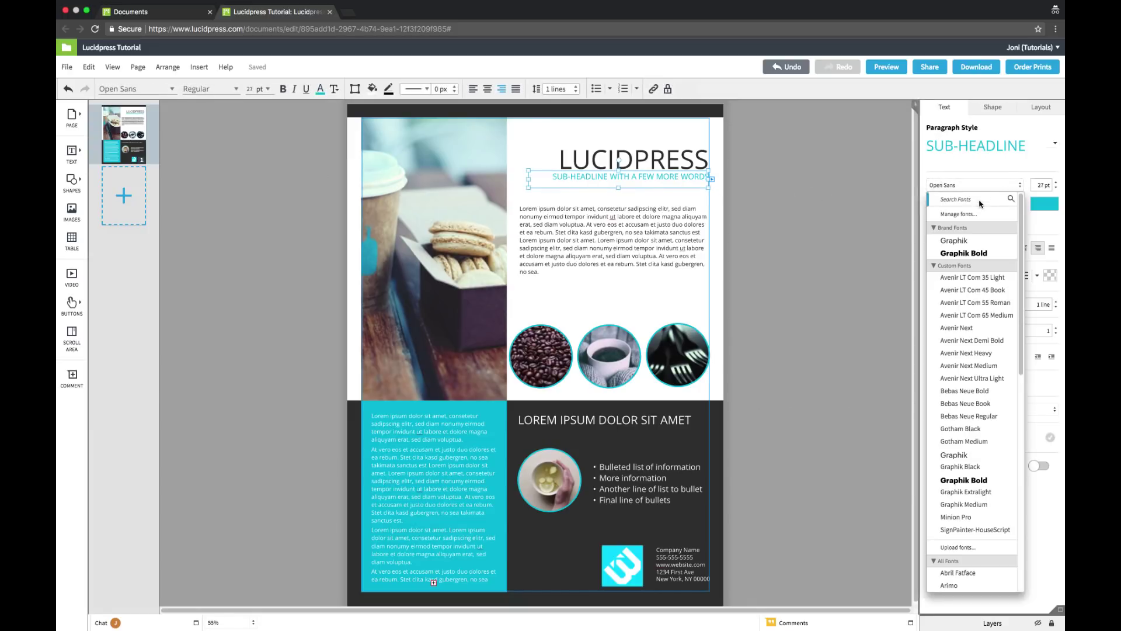
click(978, 242)
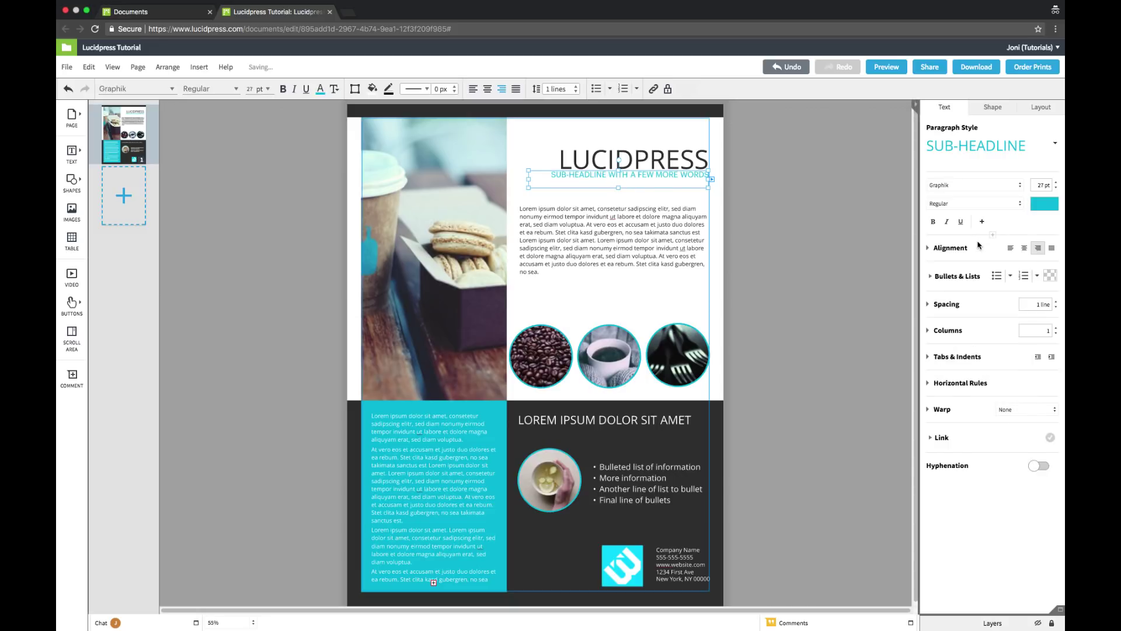
click(1032, 206)
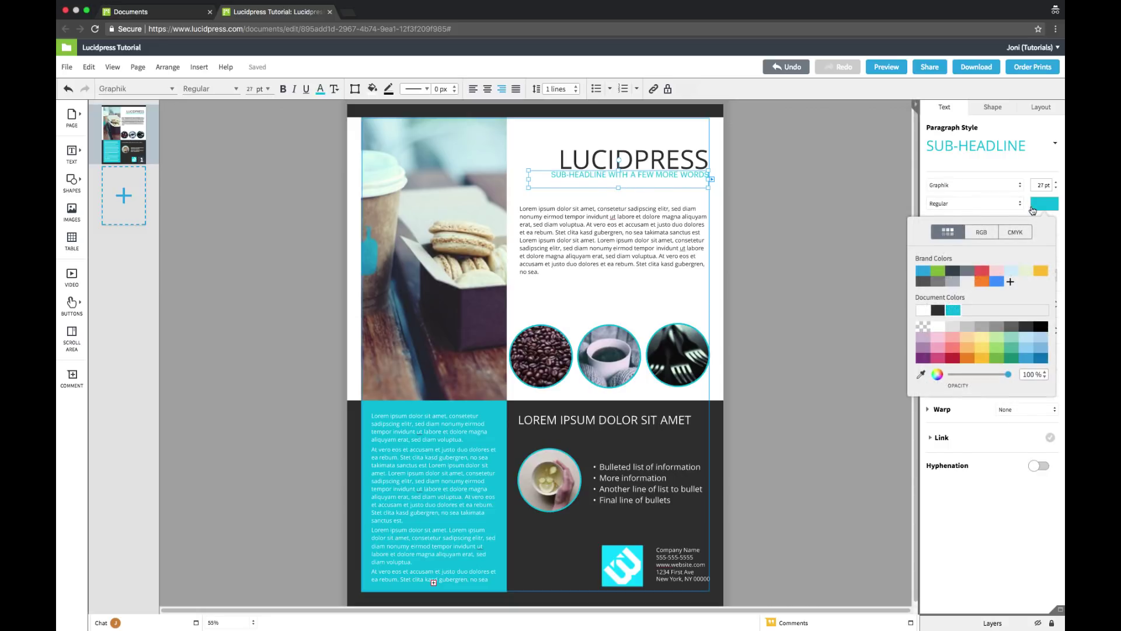
click(994, 113)
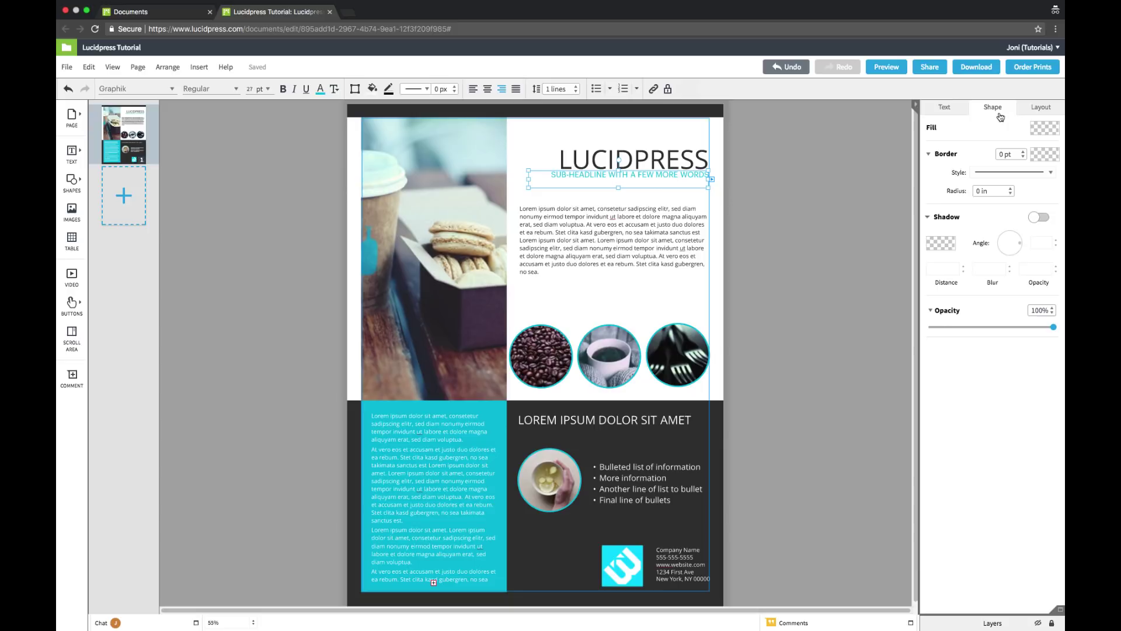
click(1031, 115)
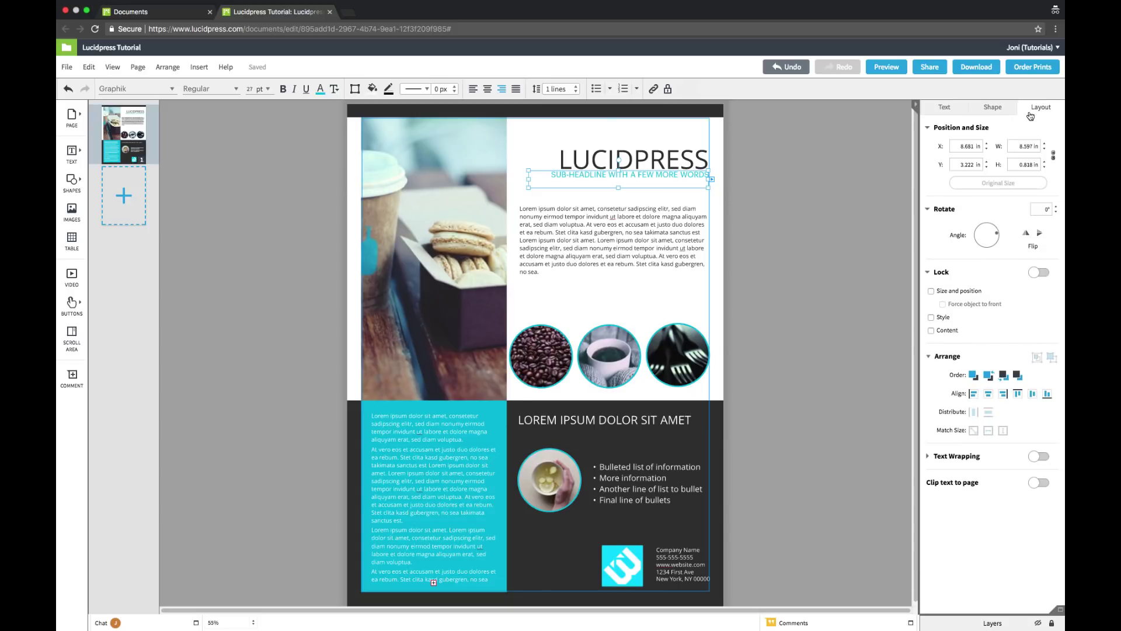
click(854, 155)
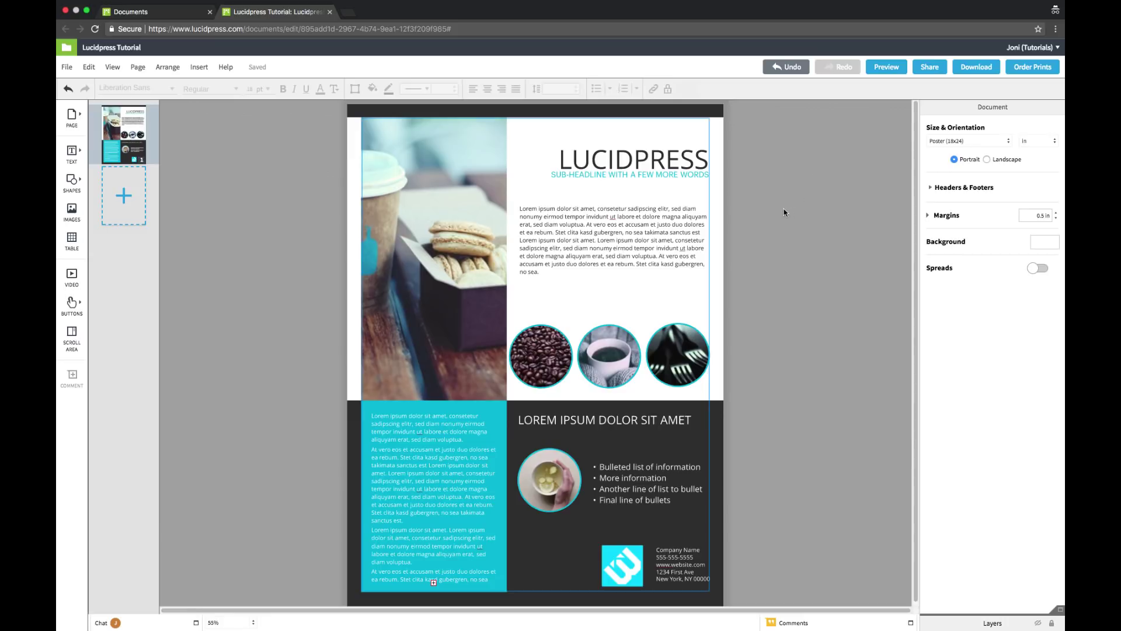
Give the lower-left text panel a green Brand Color fill in place of cyan.
click(503, 420)
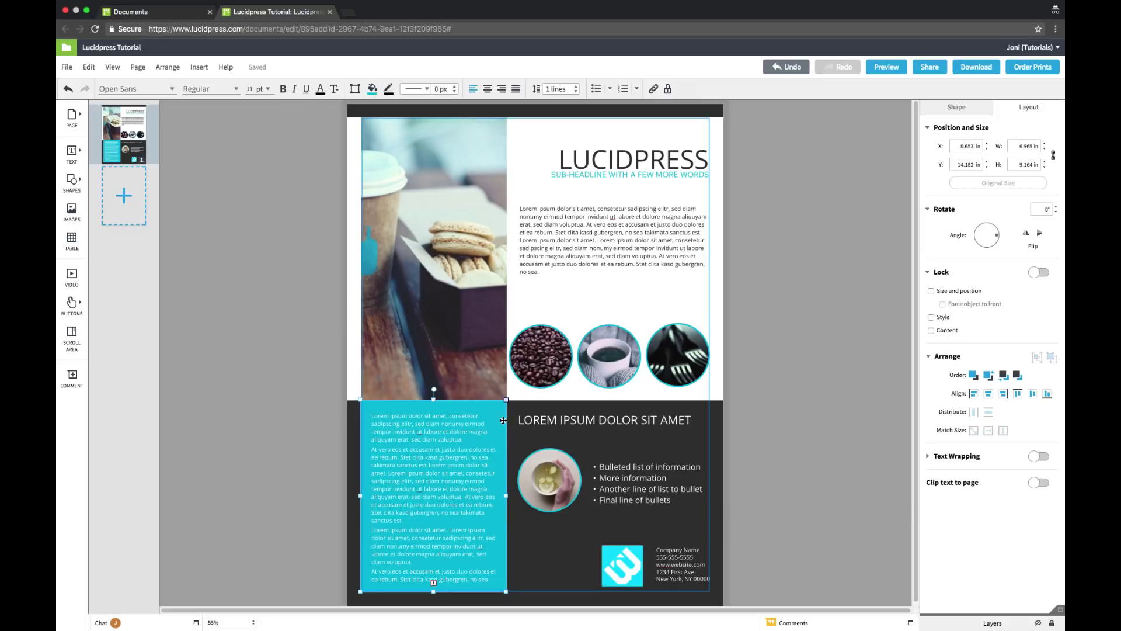
click(959, 108)
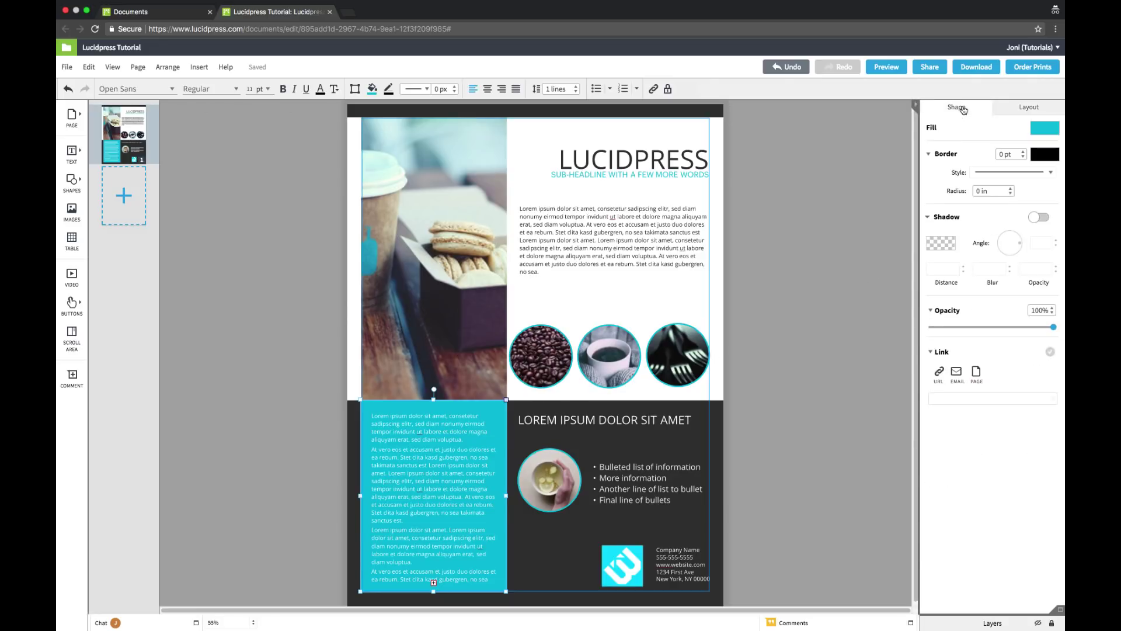
click(1044, 129)
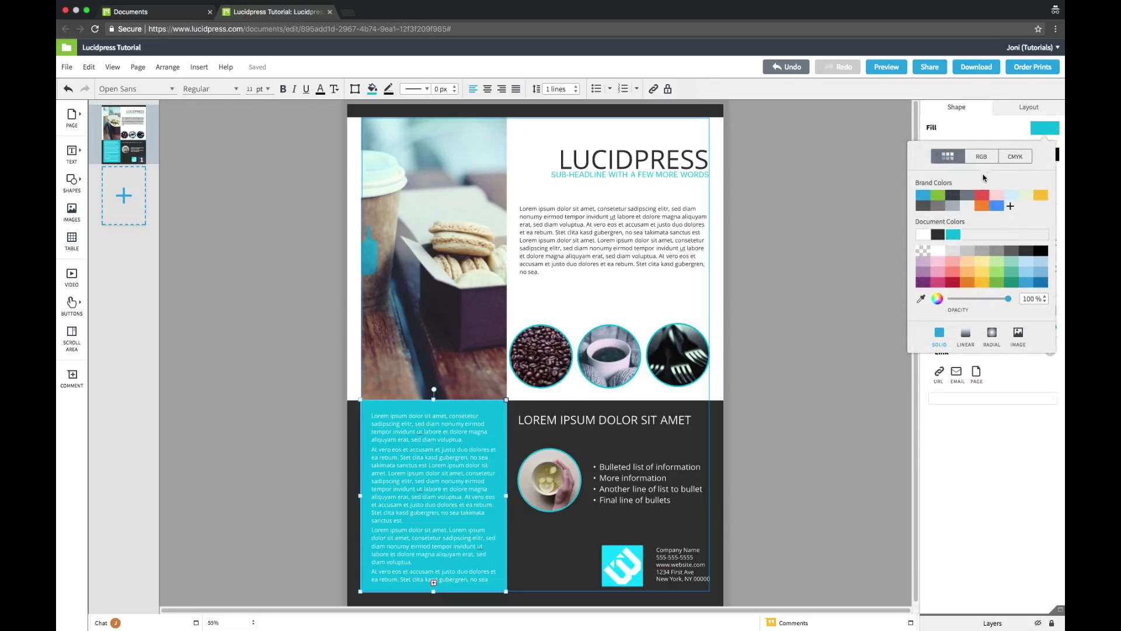
click(937, 196)
click(936, 197)
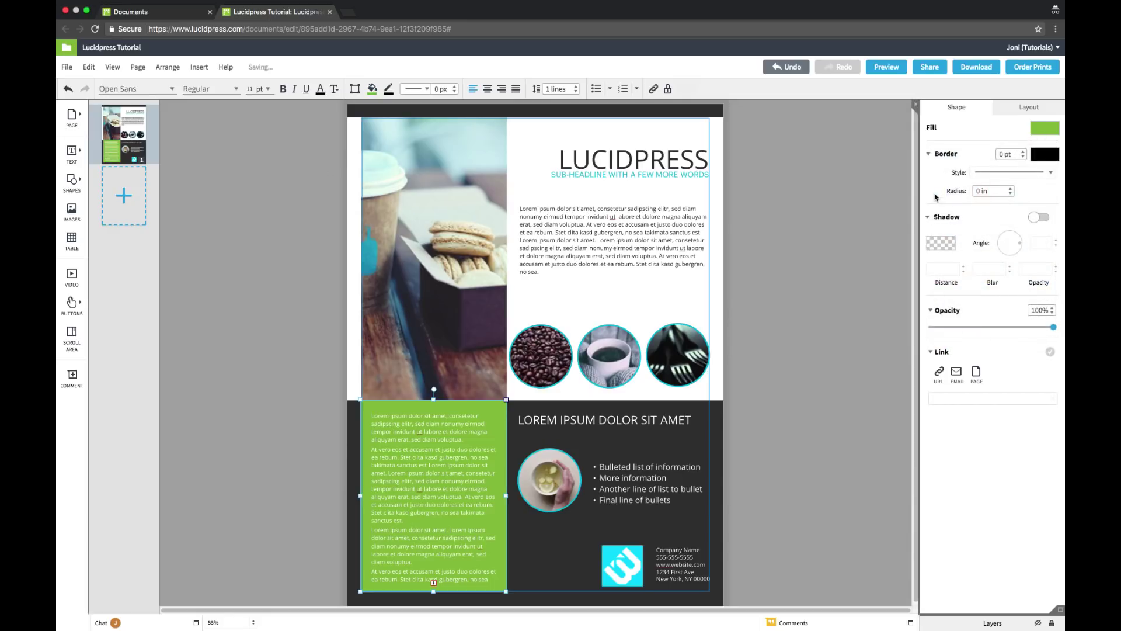
click(832, 234)
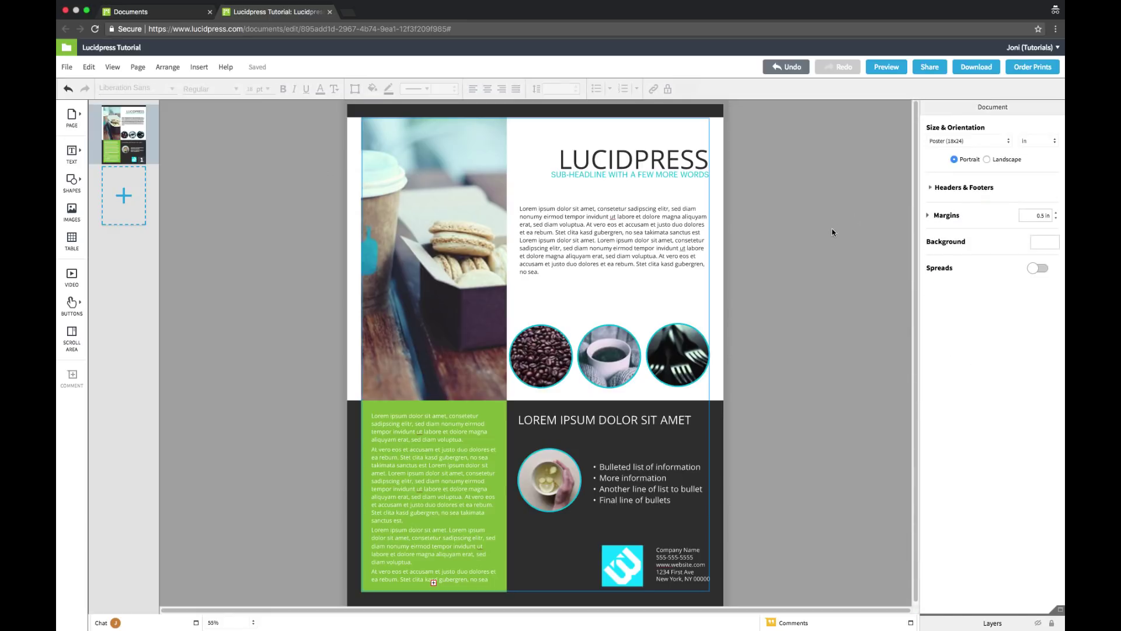
Swap the coffee-and-macaron photo for the Lucid Stacked image from Brand Images.
double_click(470, 281)
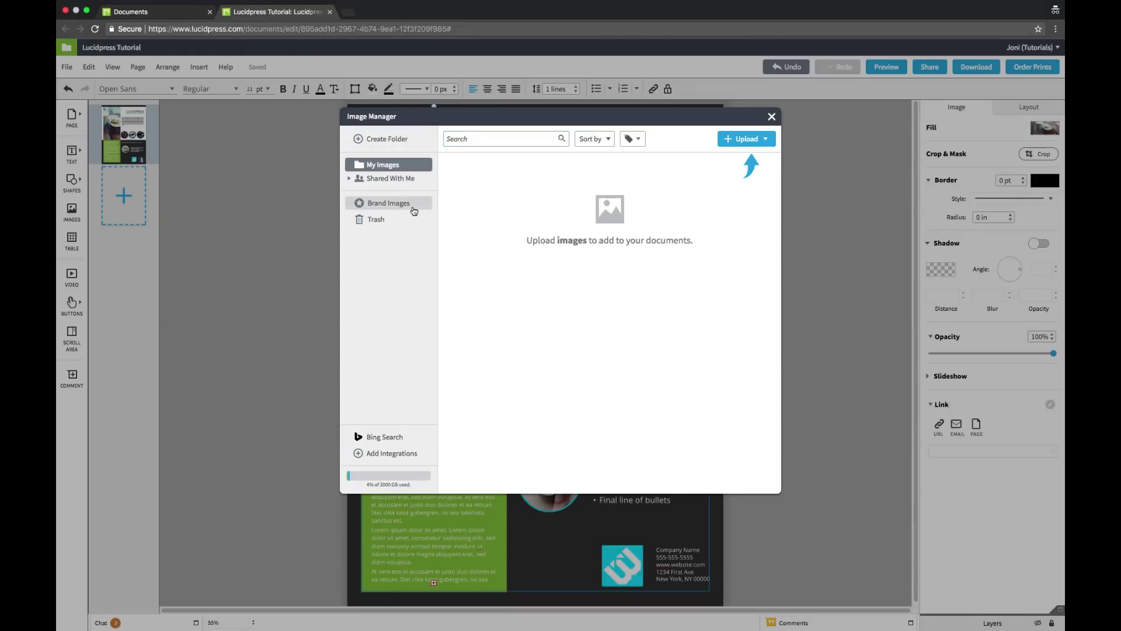
click(410, 204)
scroll(569, 309, down, 10)
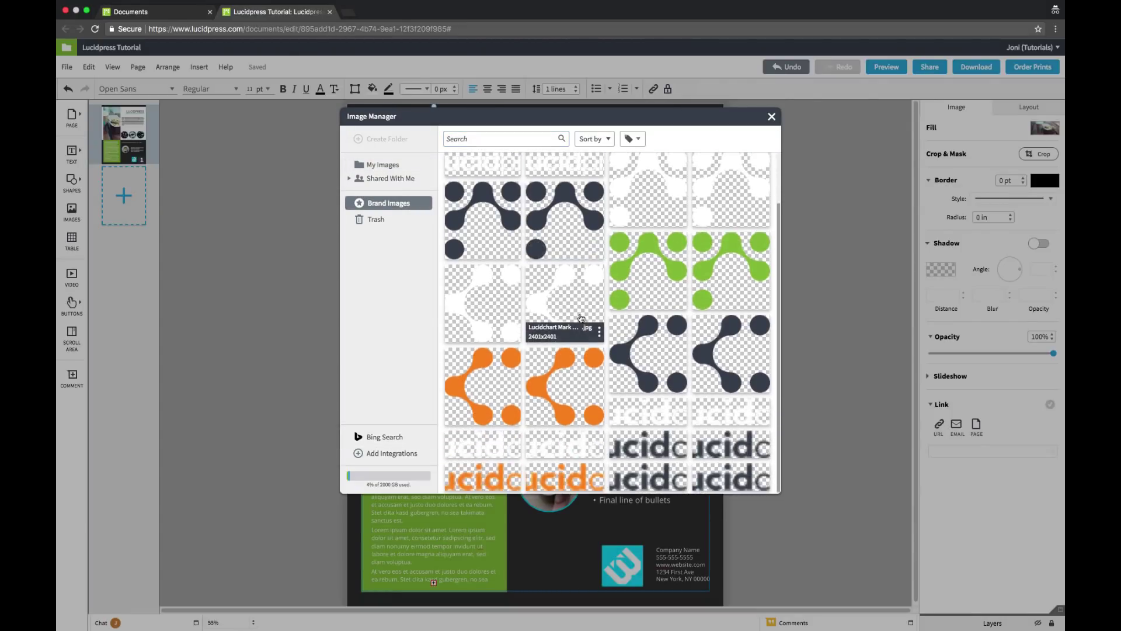
click(626, 254)
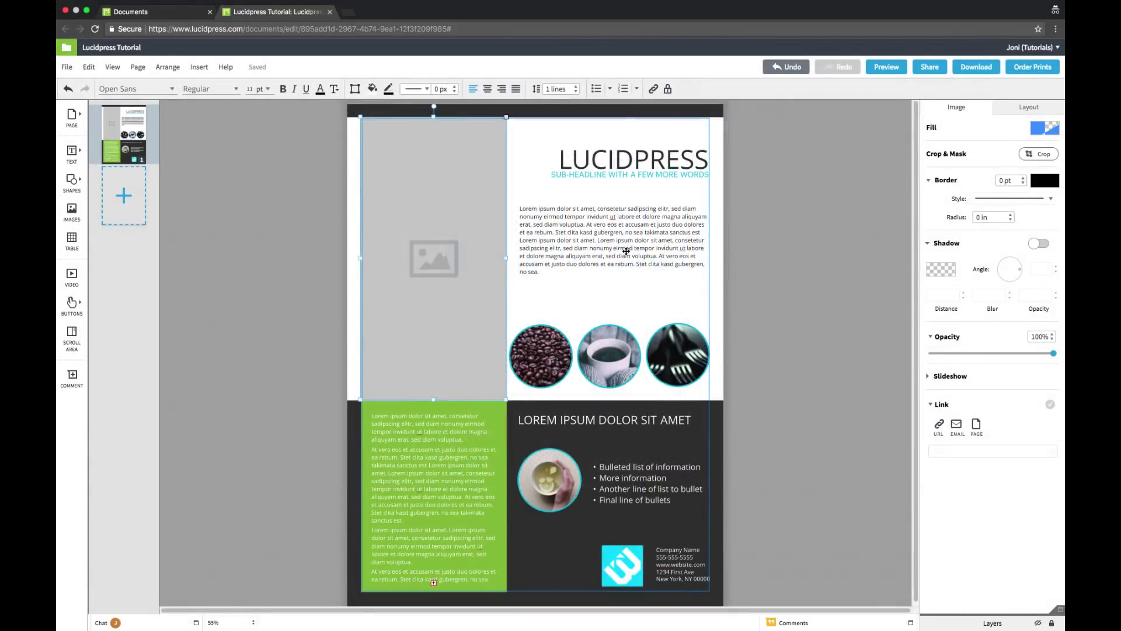
click(787, 278)
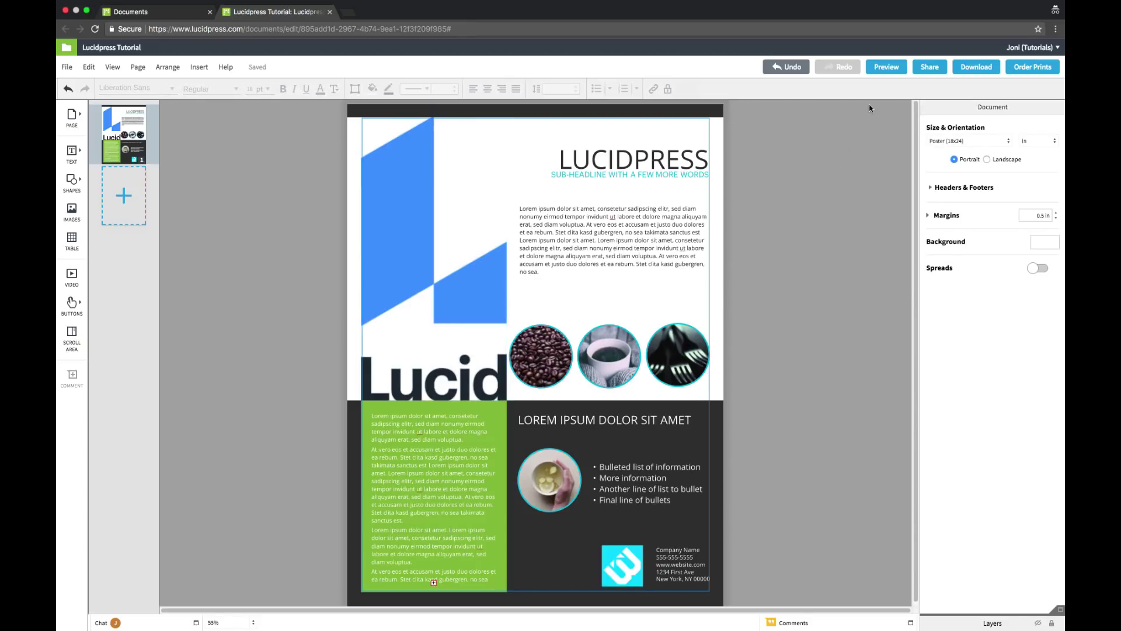
Share the poster with the Administration group as Can view, and review the On the web tab.
click(927, 68)
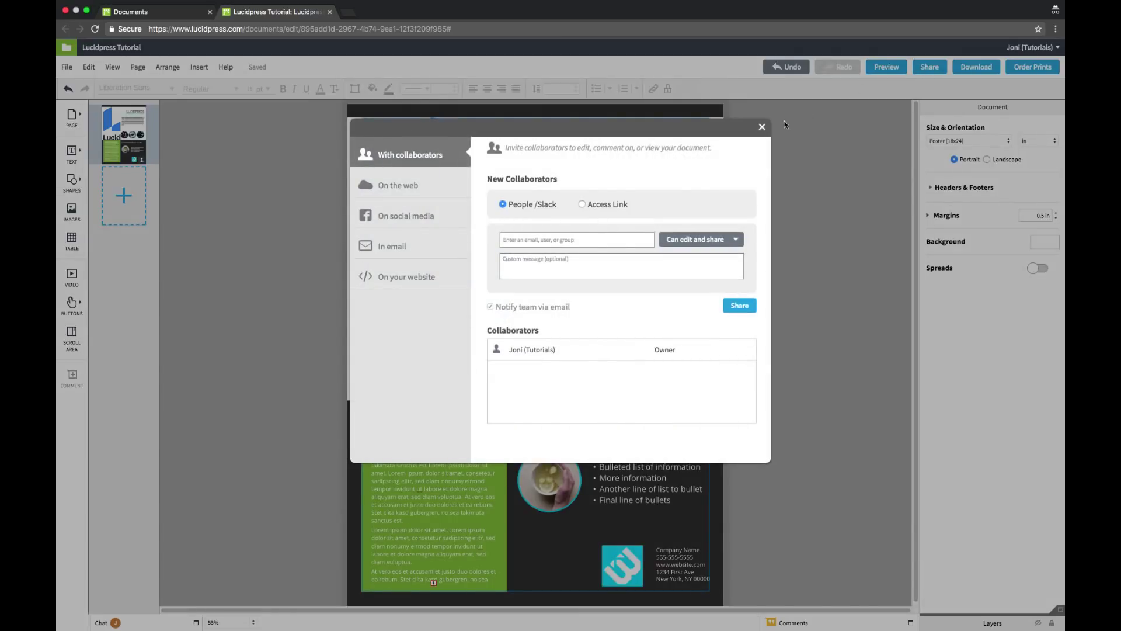
click(615, 243)
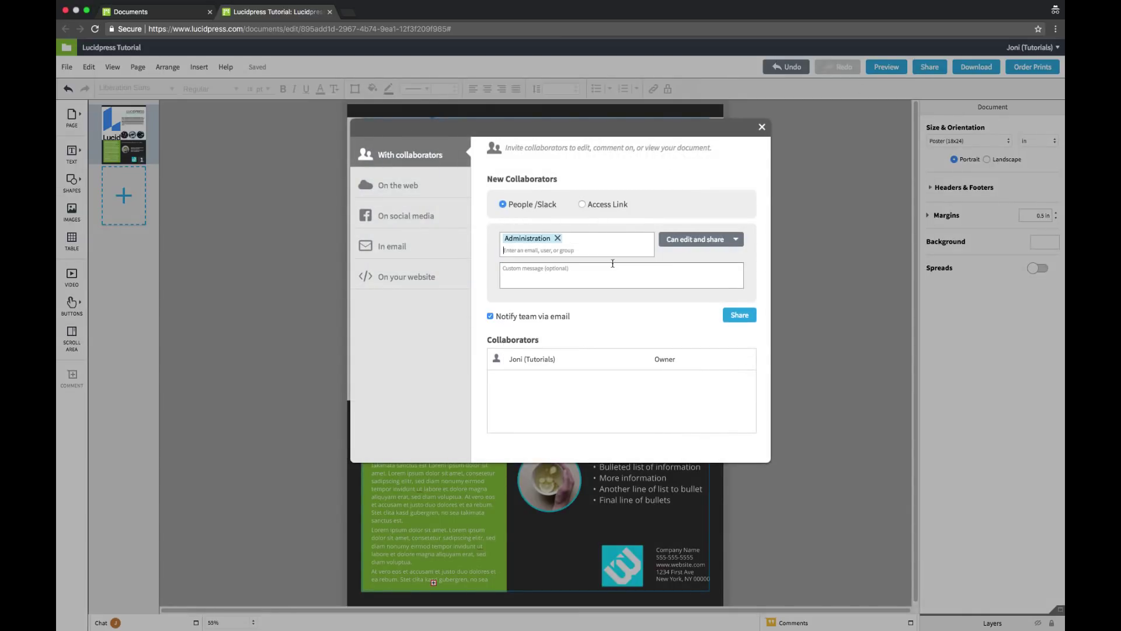
click(726, 242)
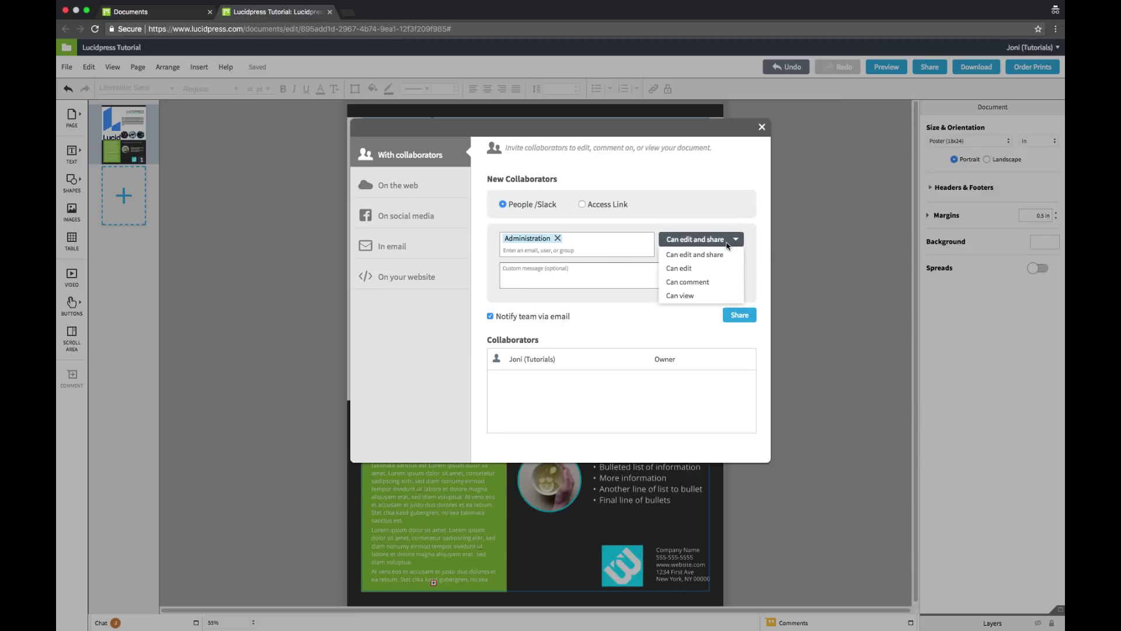
click(719, 296)
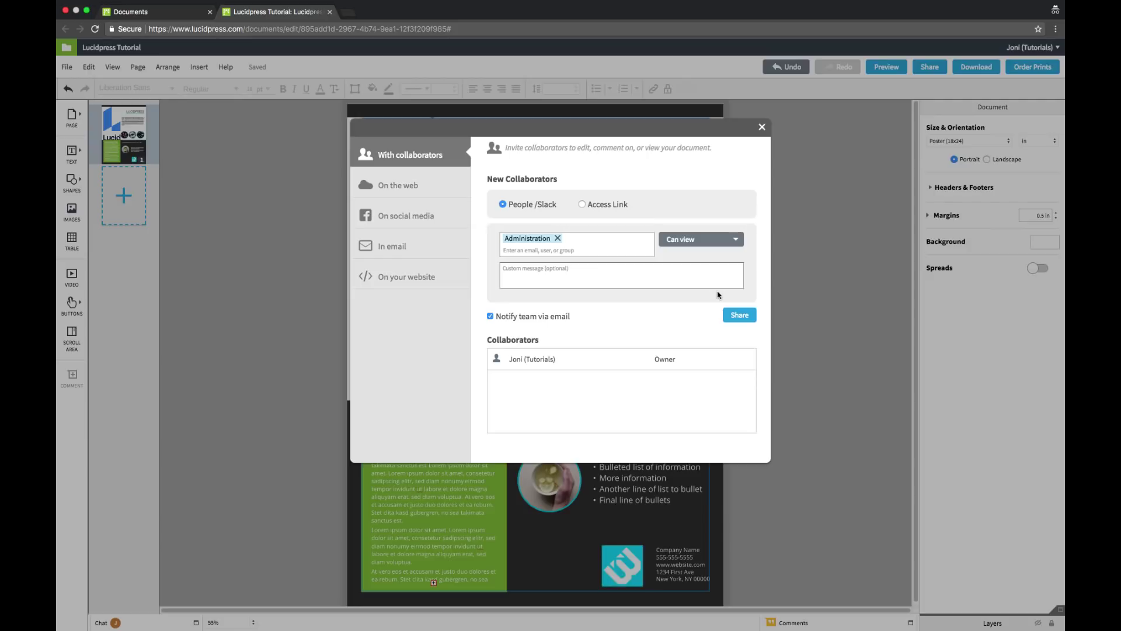
click(434, 193)
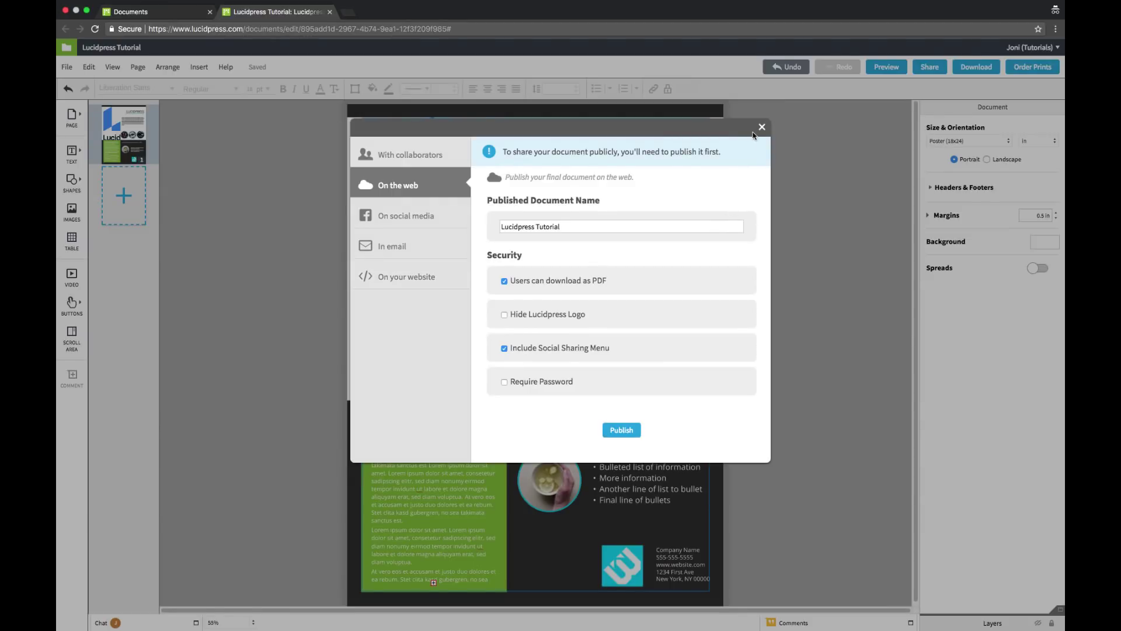
click(761, 127)
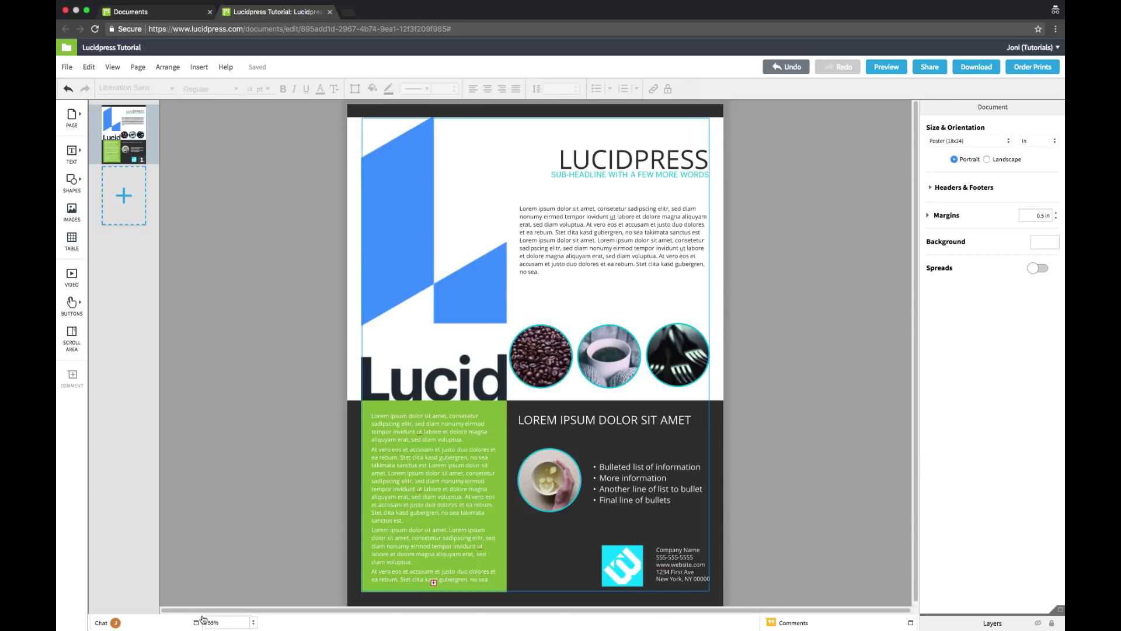
Open the Comments panel and start a new comment attached to the fork photo circle.
click(176, 622)
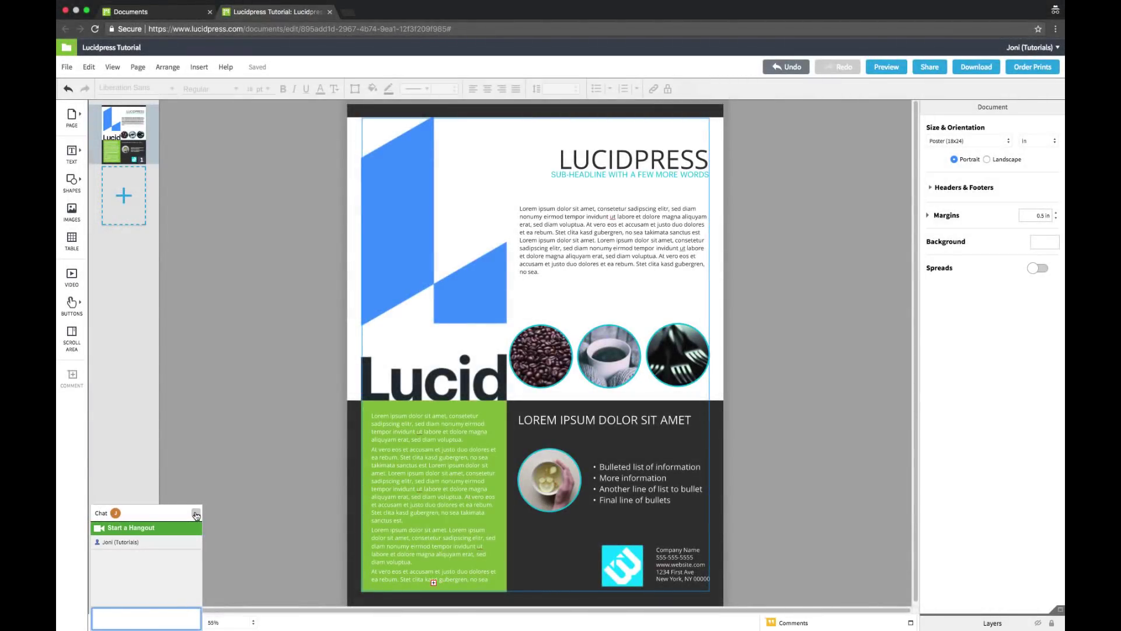
click(196, 513)
click(789, 623)
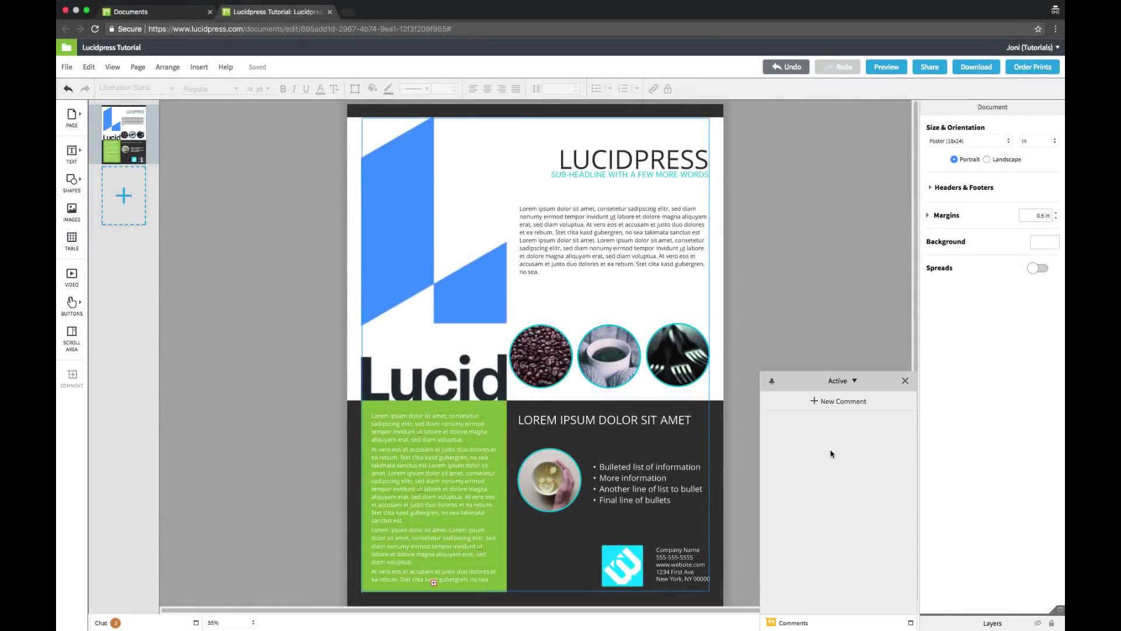
click(841, 401)
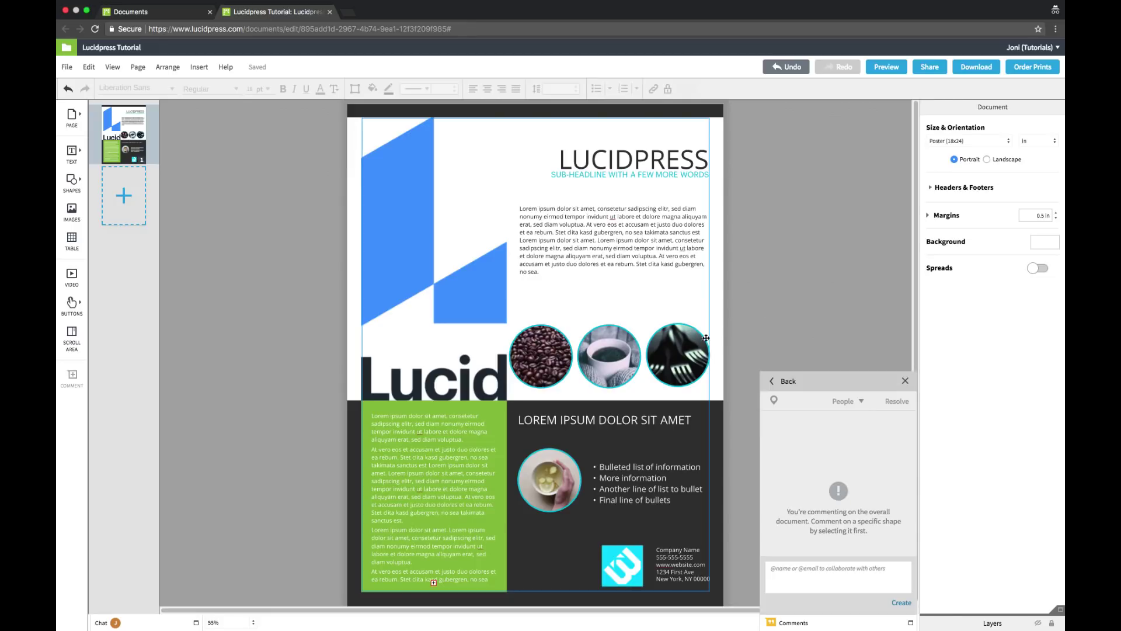
click(692, 351)
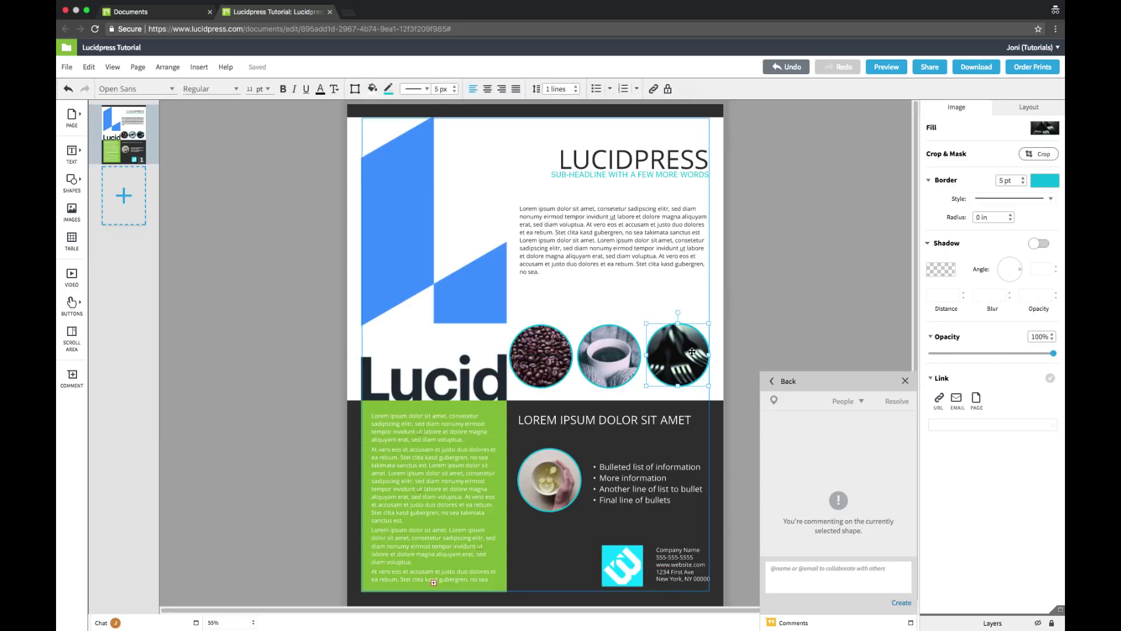